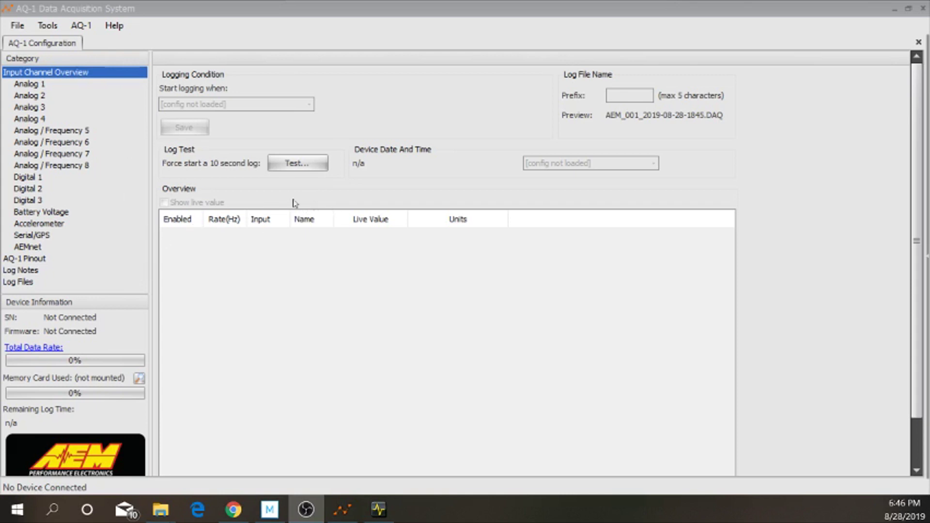
Open the AEMnet category and scroll through the AEMnet Devices page
{"action": "left_click", "coordinate": [40, 249]}
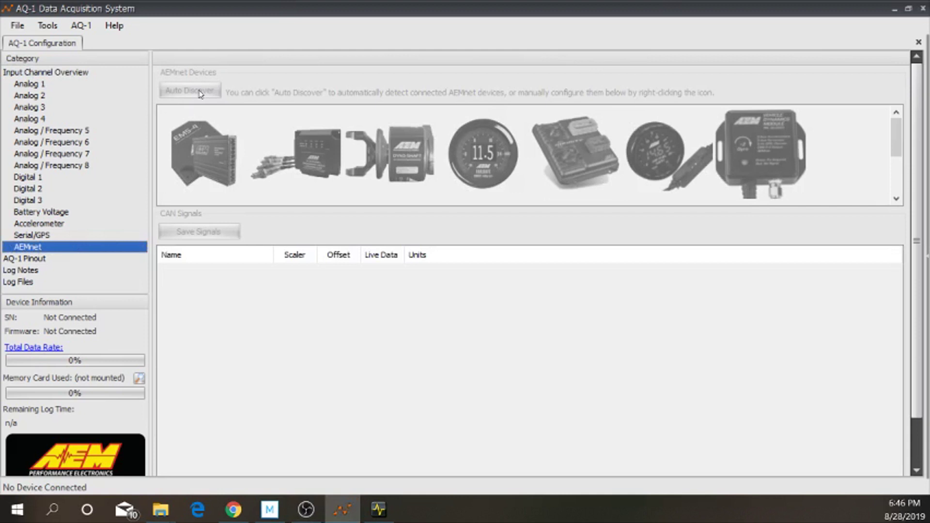
{"action": "scroll", "coordinate": [198, 93], "scroll_direction": "down", "scroll_amount": 1}
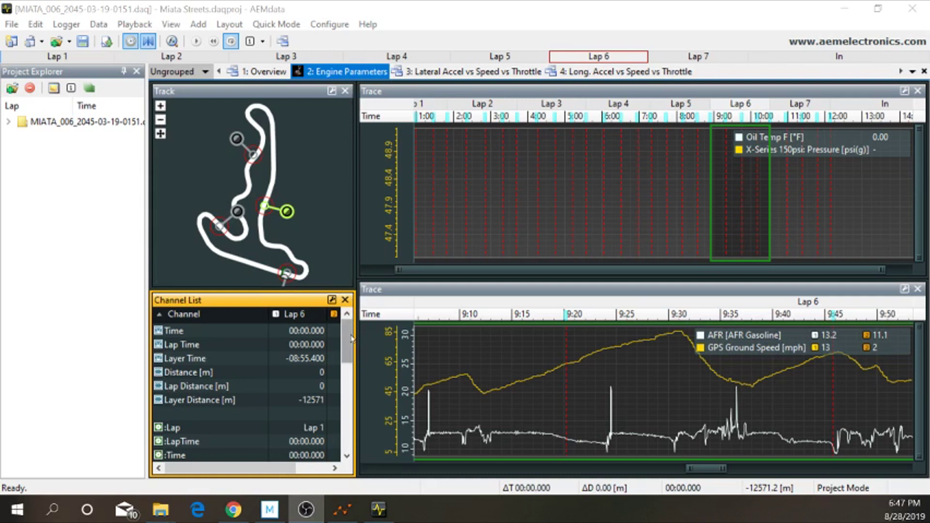
Select the X-Series AFR1: Lambda channel and place the Lap 6 marker near 09:23.409 (AFR 11.0, 73 mph)
{"action": "left_click_drag", "start_coordinate": [351, 339], "coordinate": [353, 431]}
{"action": "left_click", "coordinate": [217, 429]}
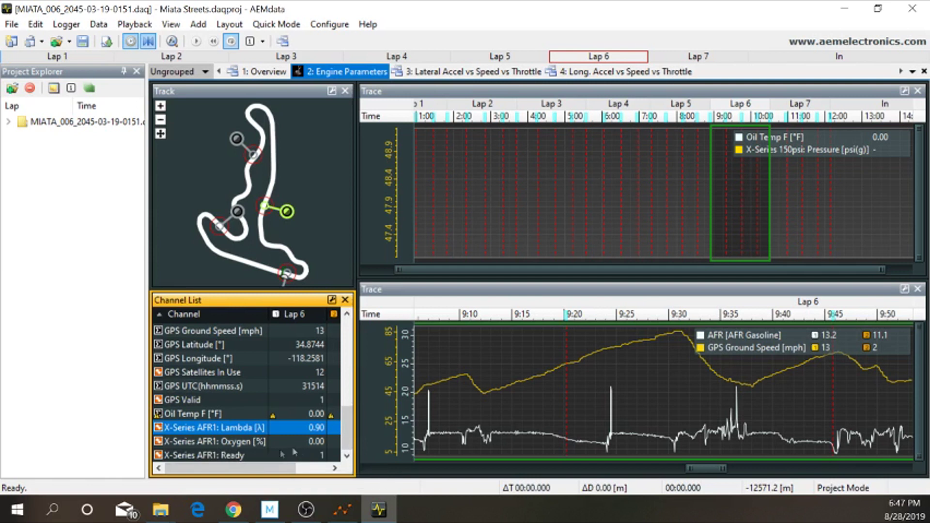
{"action": "left_click", "coordinate": [625, 412]}
{"action": "mouse_move", "coordinate": [626, 411]}
{"action": "left_mouse_down"}
{"action": "mouse_move", "coordinate": [453, 414]}
{"action": "mouse_move", "coordinate": [599, 414]}
{"action": "left_mouse_up"}
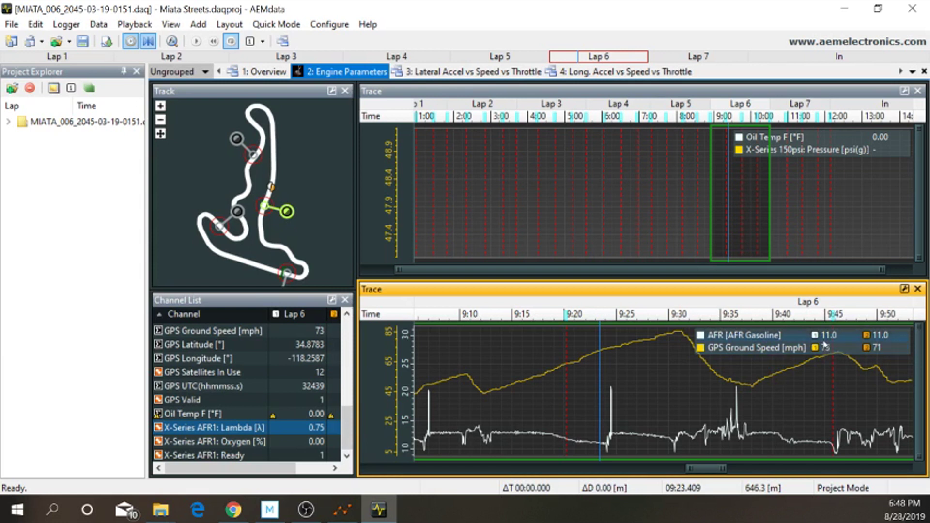
{"action": "left_click", "coordinate": [99, 25]}
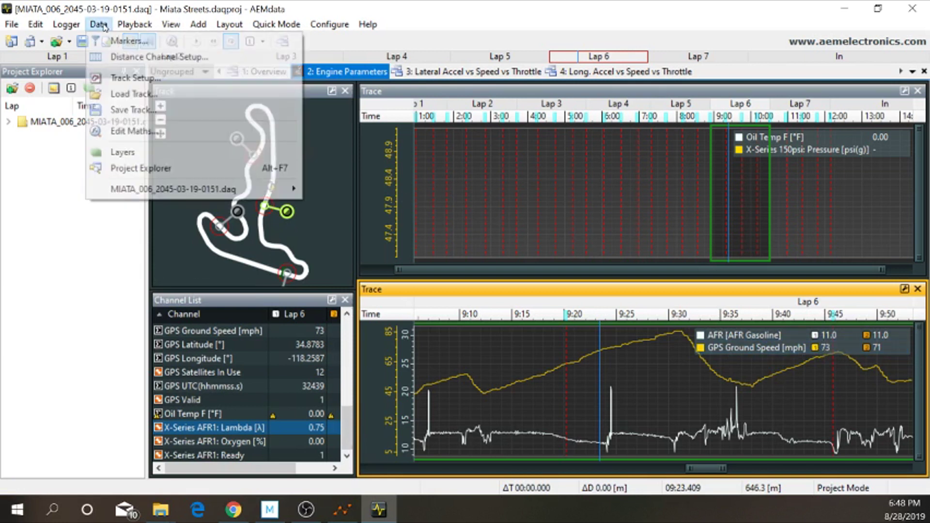
{"action": "left_click", "coordinate": [129, 131]}
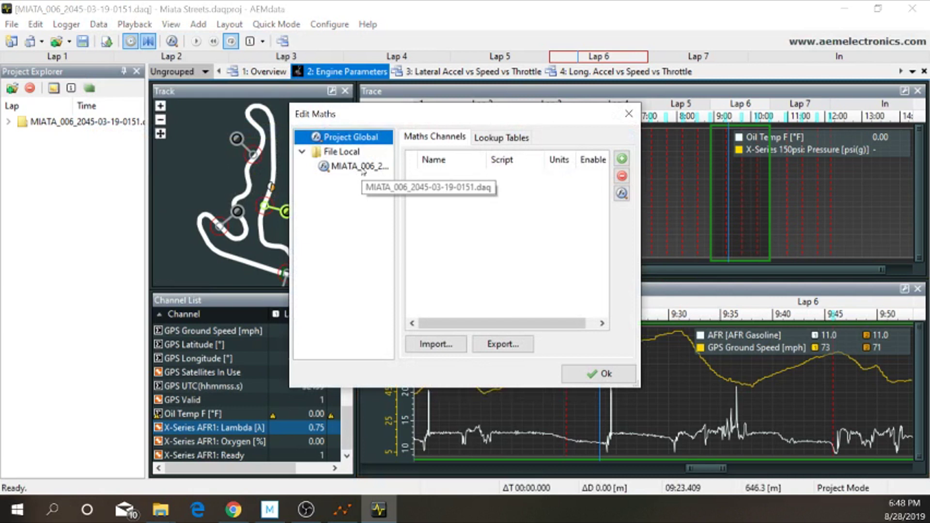
{"action": "left_click", "coordinate": [501, 138]}
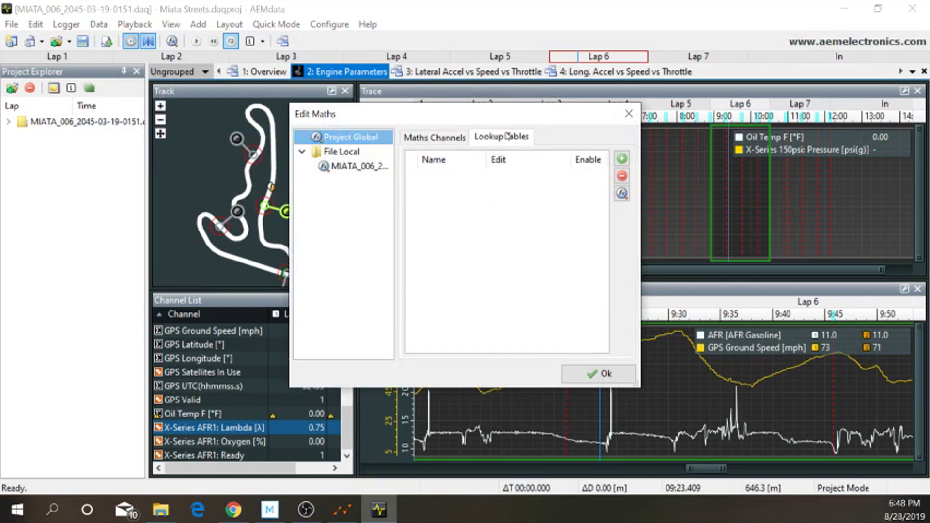
{"action": "left_click", "coordinate": [451, 141]}
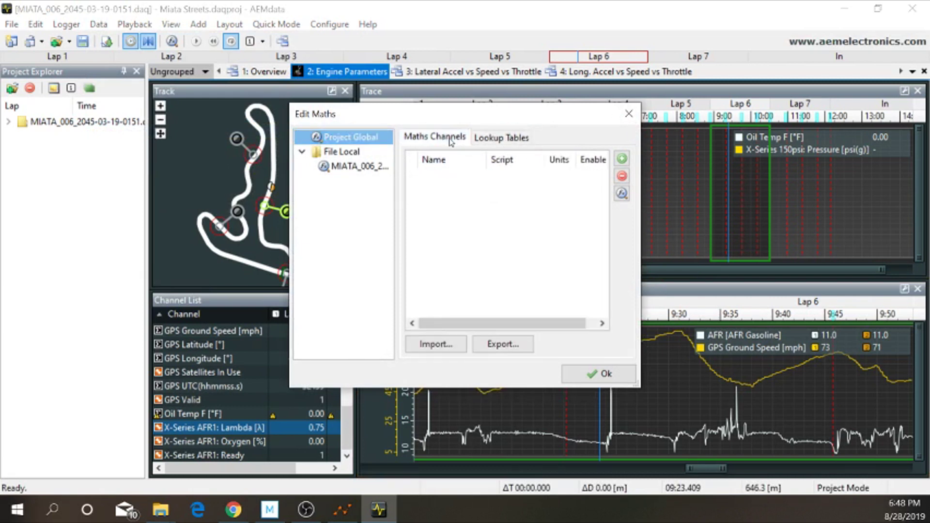
{"action": "left_click", "coordinate": [623, 159]}
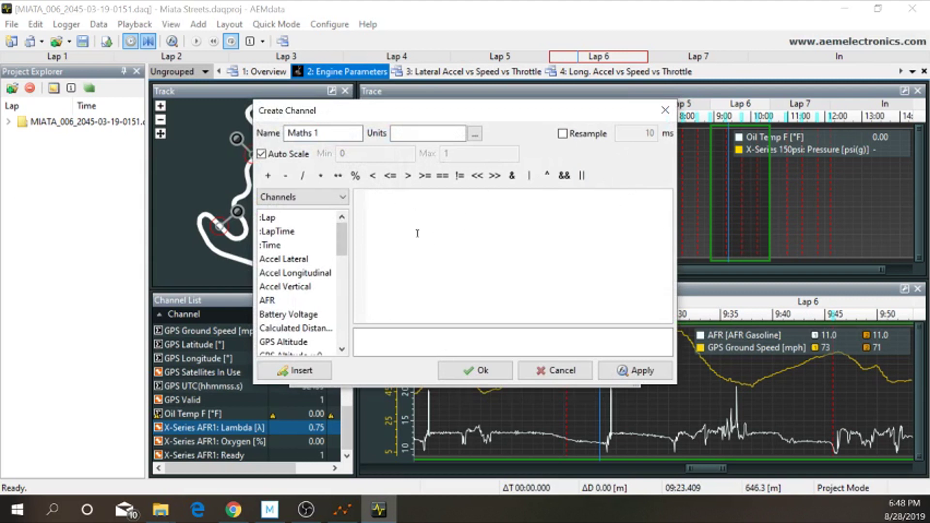
{"action": "left_click_drag", "start_coordinate": [342, 241], "coordinate": [341, 329]}
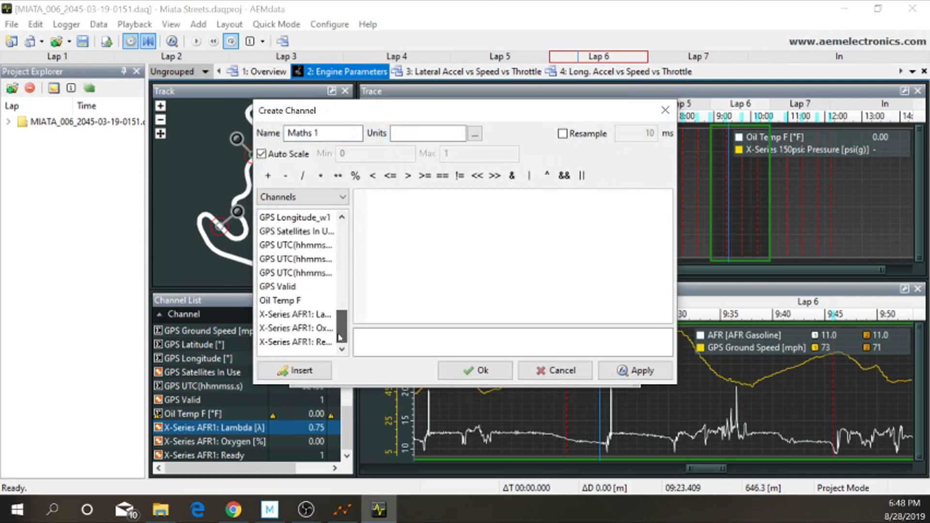
{"action": "left_click", "coordinate": [312, 316]}
{"action": "left_click", "coordinate": [305, 371]}
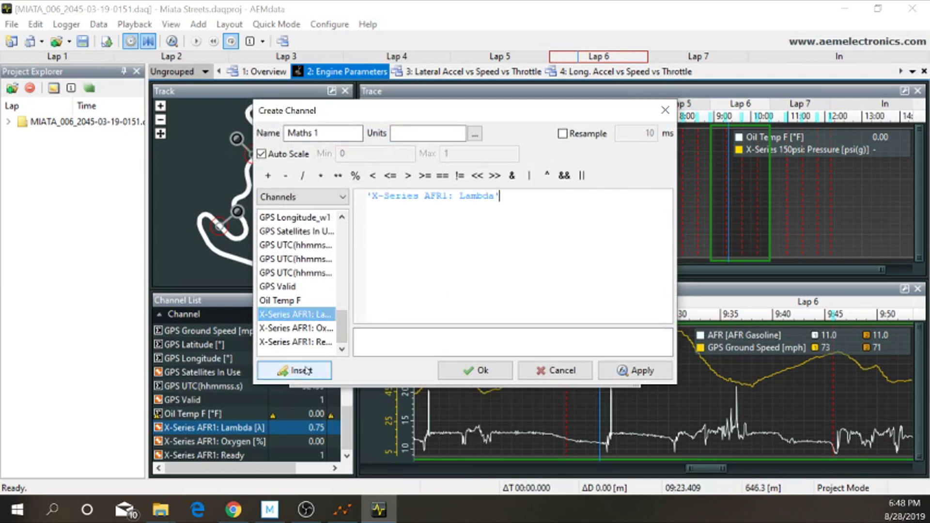
{"action": "left_click", "coordinate": [530, 254]}
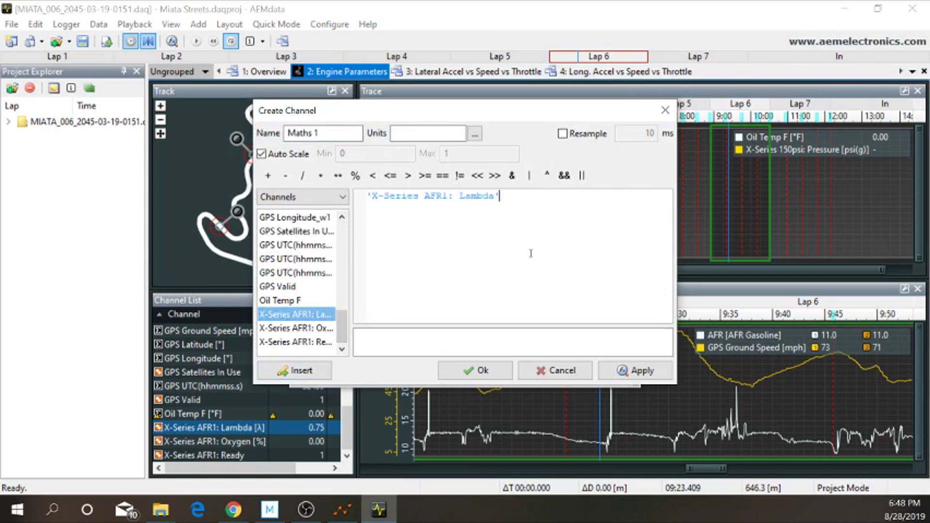
{"action": "type", "text": "*14.7"}
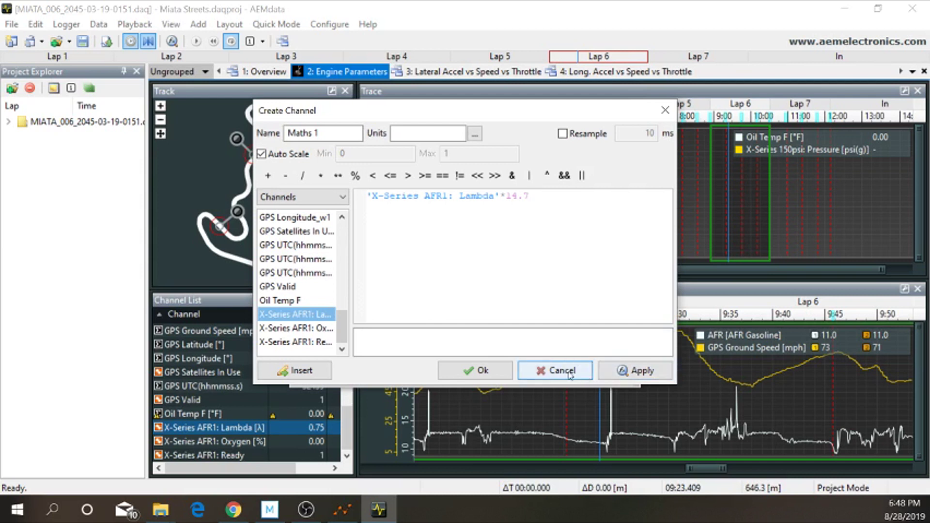
{"action": "left_click", "coordinate": [552, 367]}
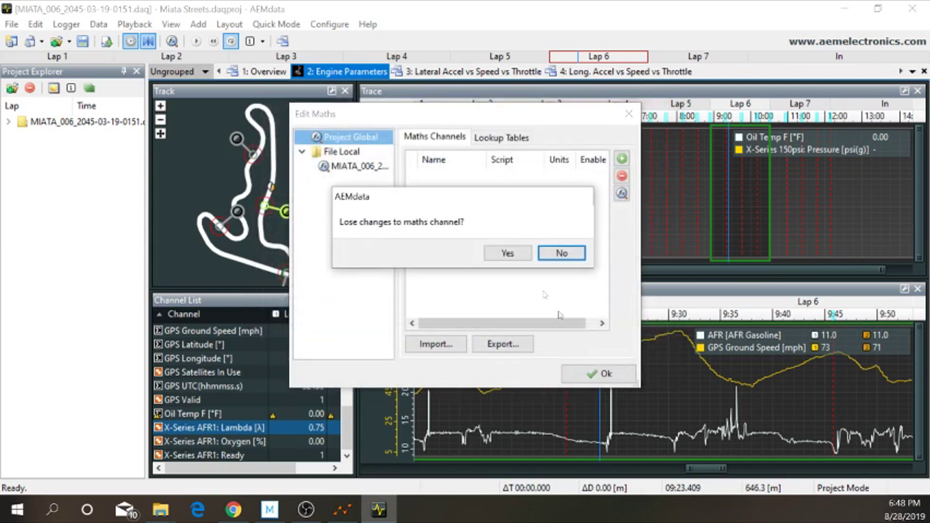
{"action": "left_click", "coordinate": [561, 254]}
{"action": "left_click", "coordinate": [602, 375]}
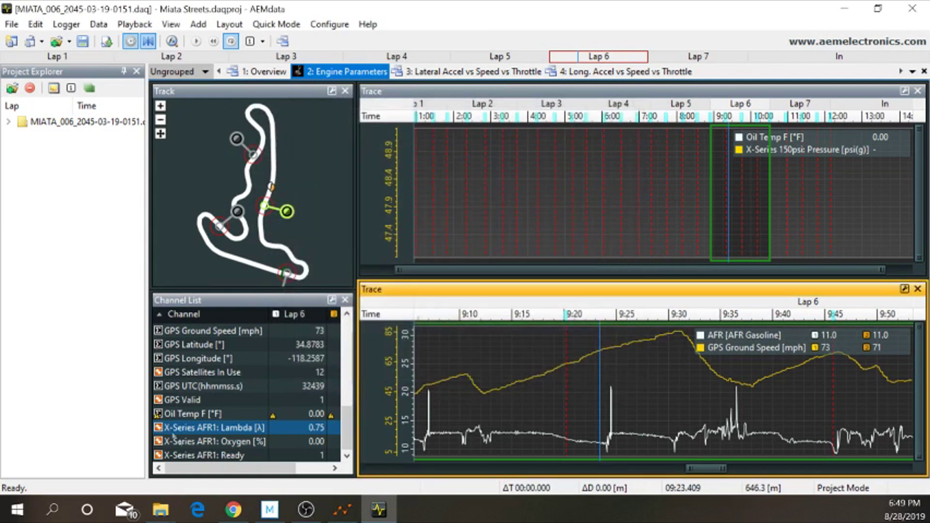
Plot AFR [AFR Gasoline] in the lower trace and set the marker to 09:14.762 (AFR 12.9, 49 mph)
{"action": "scroll", "coordinate": [243, 415], "scroll_direction": "up", "scroll_amount": 5}
{"action": "scroll", "coordinate": [243, 415], "scroll_direction": "up", "scroll_amount": 2}
{"action": "scroll", "coordinate": [243, 415], "scroll_direction": "down", "scroll_amount": 3}
{"action": "left_click", "coordinate": [231, 387]}
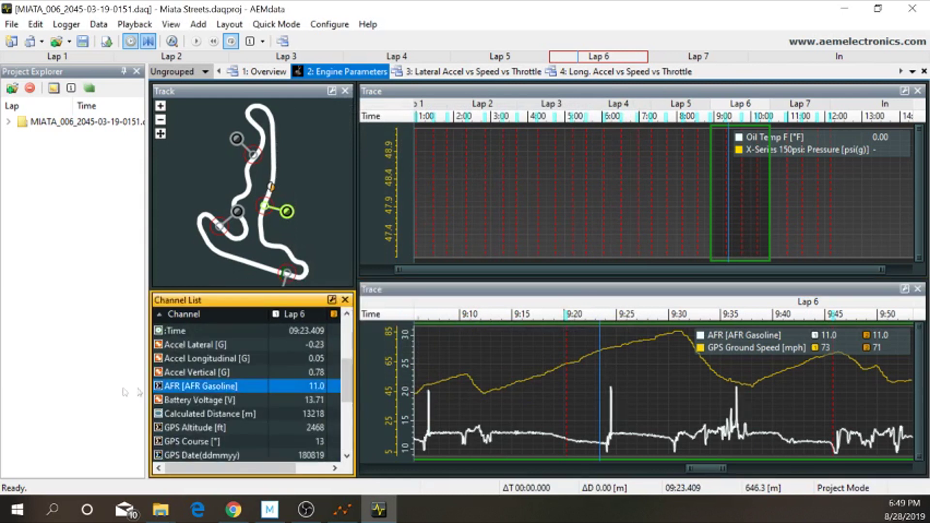
{"action": "mouse_move", "coordinate": [163, 390]}
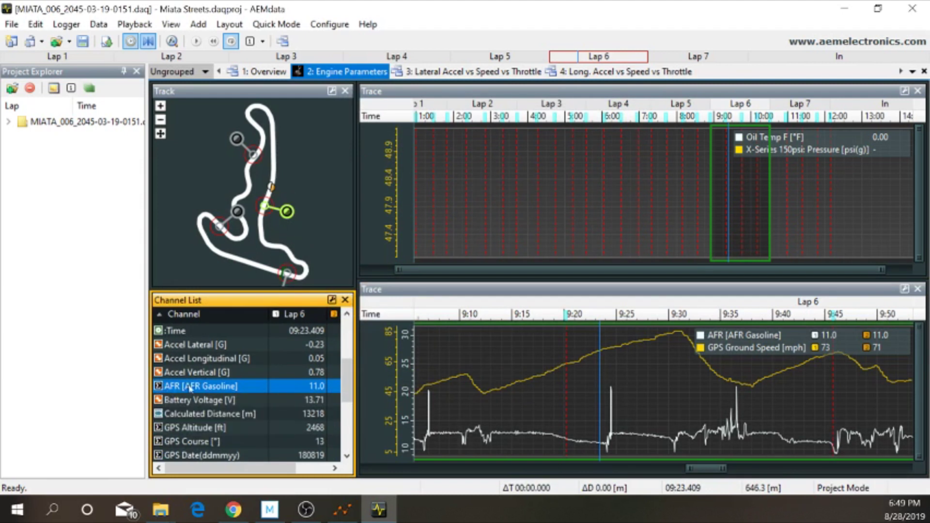
{"action": "mouse_move", "coordinate": [193, 387]}
{"action": "left_mouse_down"}
{"action": "mouse_move", "coordinate": [303, 369]}
{"action": "mouse_move", "coordinate": [494, 386]}
{"action": "left_mouse_up"}
{"action": "left_click", "coordinate": [510, 373]}
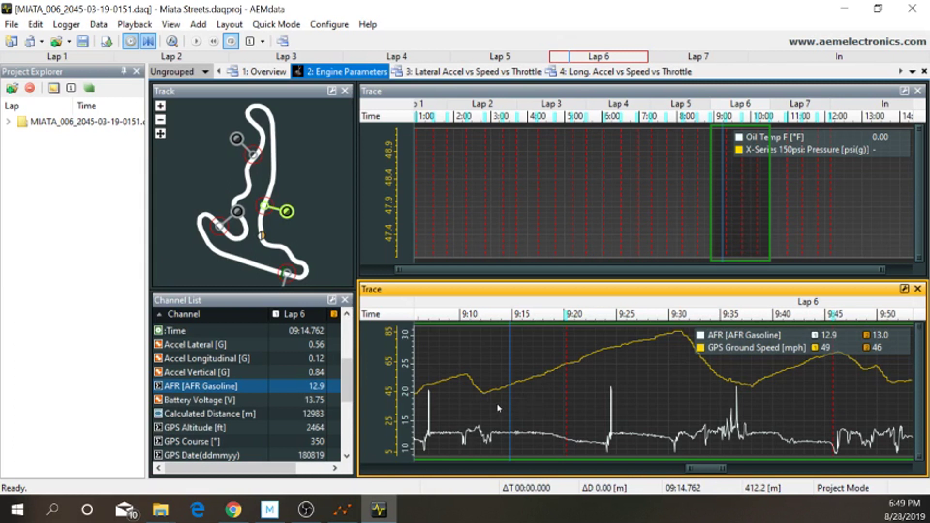
Position the time marker around 09:24.455, stepping with arrow keys and zooming the trace in and out
{"action": "left_click_drag", "start_coordinate": [499, 409], "coordinate": [550, 416]}
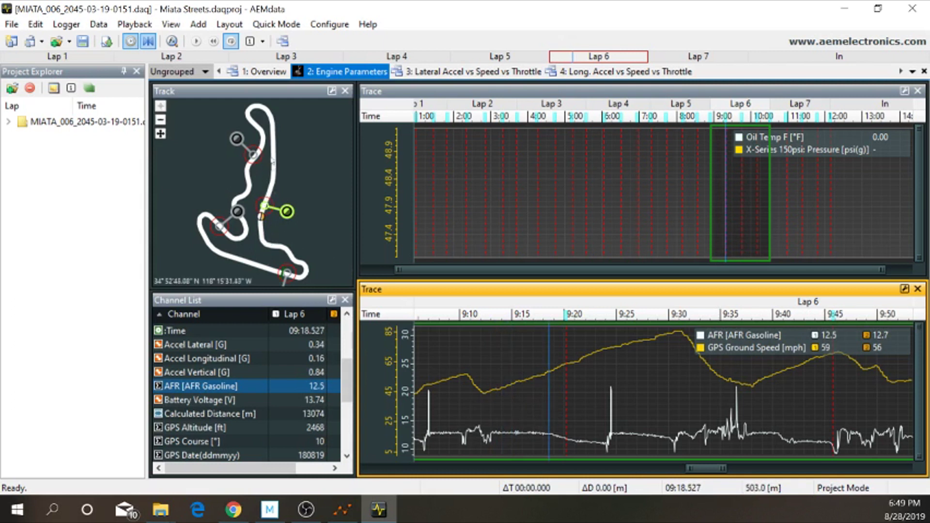
{"action": "left_click_drag", "start_coordinate": [494, 409], "coordinate": [610, 413]}
{"action": "key", "text": "Right"}
{"action": "key", "text": "Right"}
{"action": "left_click", "coordinate": [611, 411]}
{"action": "key", "text": "Right"}
{"action": "left_click", "coordinate": [613, 416]}
{"action": "scroll", "coordinate": [612, 416], "scroll_direction": "up", "scroll_amount": 2}
{"action": "left_click", "coordinate": [611, 416]}
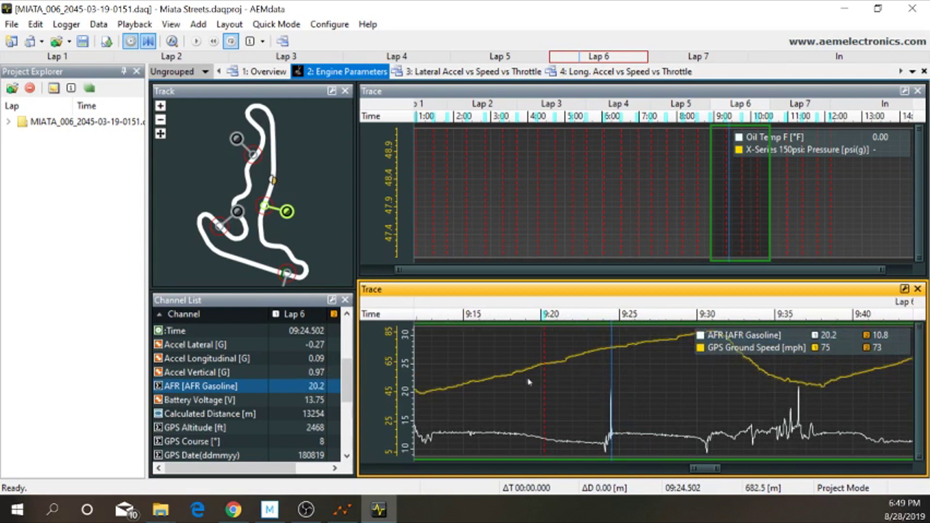
{"action": "scroll", "coordinate": [533, 382], "scroll_direction": "down", "scroll_amount": 2}
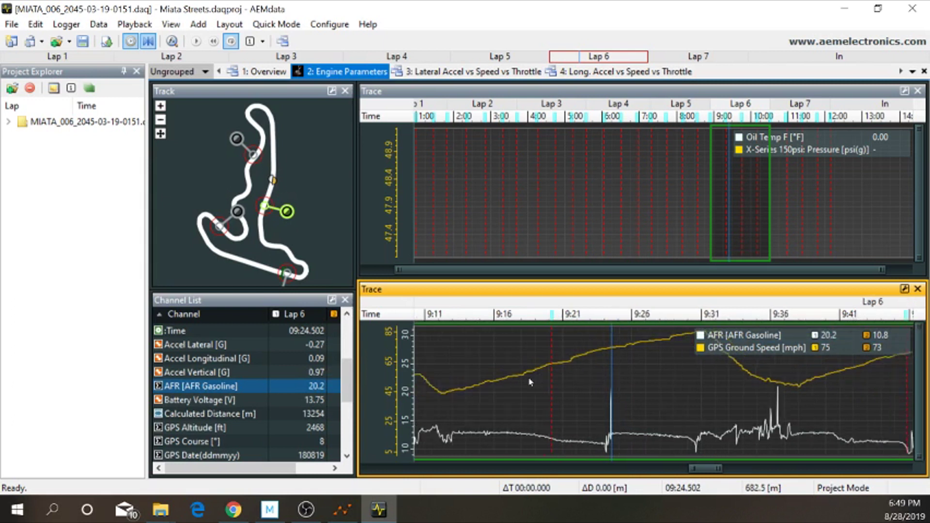
Move the marker back to about 9:13 and advance through Lap 6 to 09:20.644 (AFR 11.5, 65 mph)
{"action": "left_click", "coordinate": [493, 402]}
{"action": "left_click", "coordinate": [503, 393]}
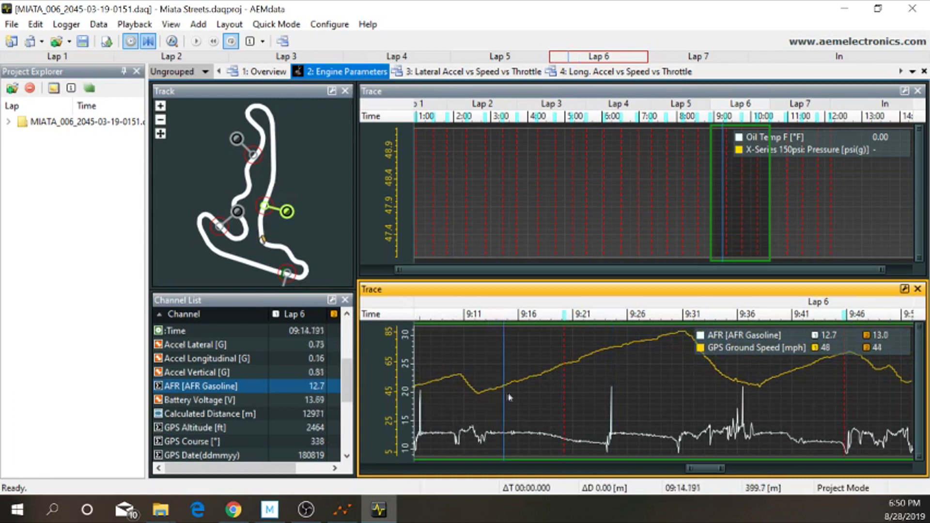
{"action": "left_click", "coordinate": [492, 403]}
{"action": "left_click", "coordinate": [490, 405]}
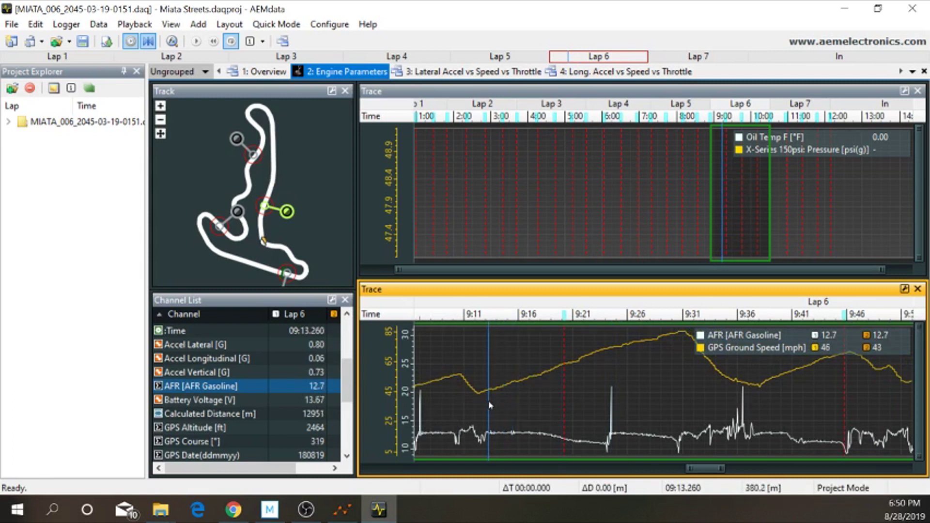
{"action": "mouse_move", "coordinate": [489, 405]}
{"action": "left_mouse_down"}
{"action": "mouse_move", "coordinate": [478, 408]}
{"action": "mouse_move", "coordinate": [492, 416]}
{"action": "left_mouse_up"}
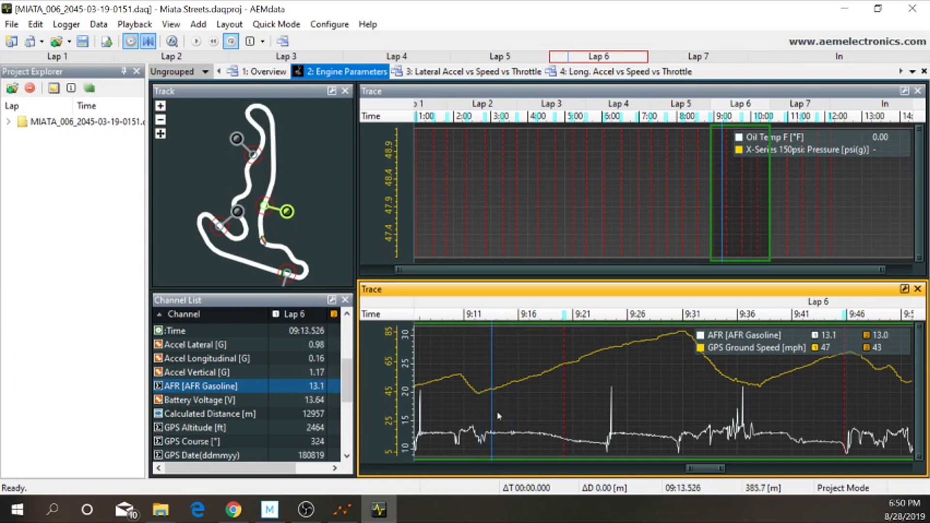
{"action": "key", "text": "space"}
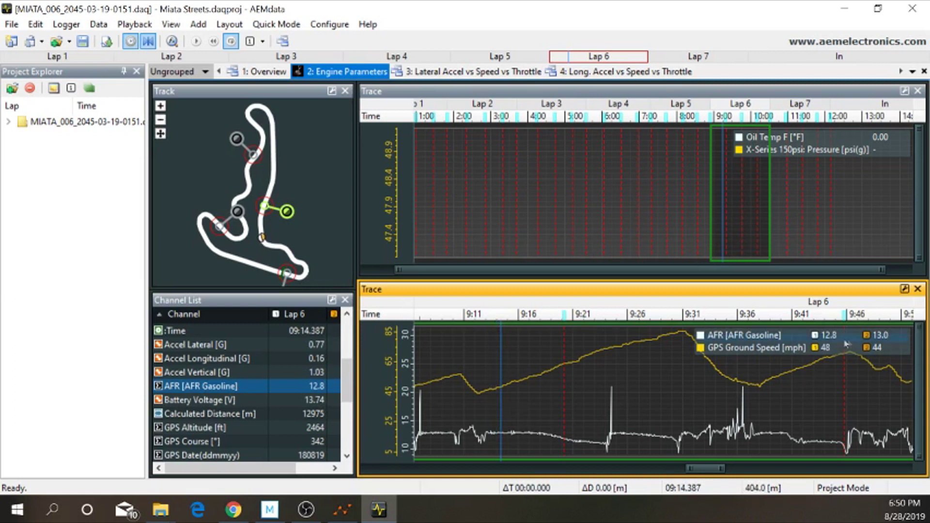
{"action": "key", "text": "space"}
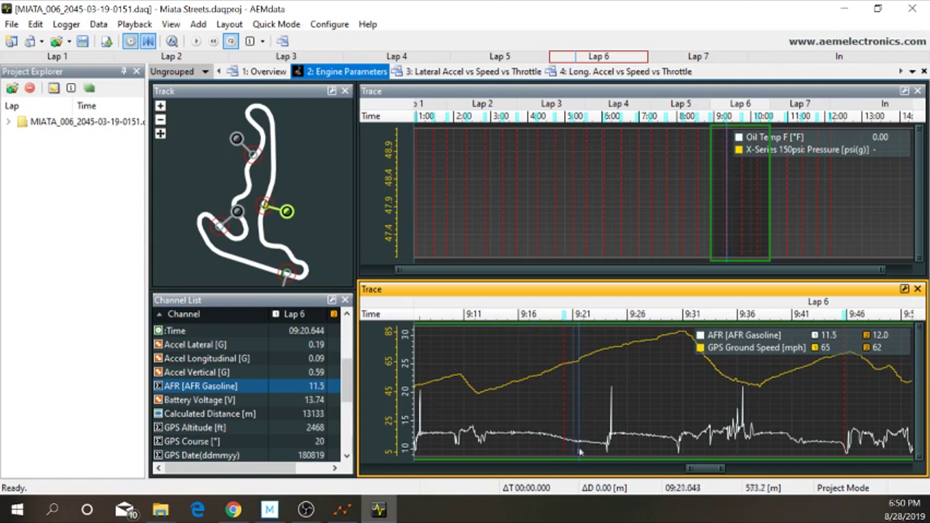
Slide the Lap 6 time marker between 9:19 and 09:23.238, reading AFR 11.0 at 72 mph
{"action": "mouse_move", "coordinate": [596, 454]}
{"action": "left_mouse_down"}
{"action": "mouse_move", "coordinate": [572, 453]}
{"action": "mouse_move", "coordinate": [604, 457]}
{"action": "left_mouse_up"}
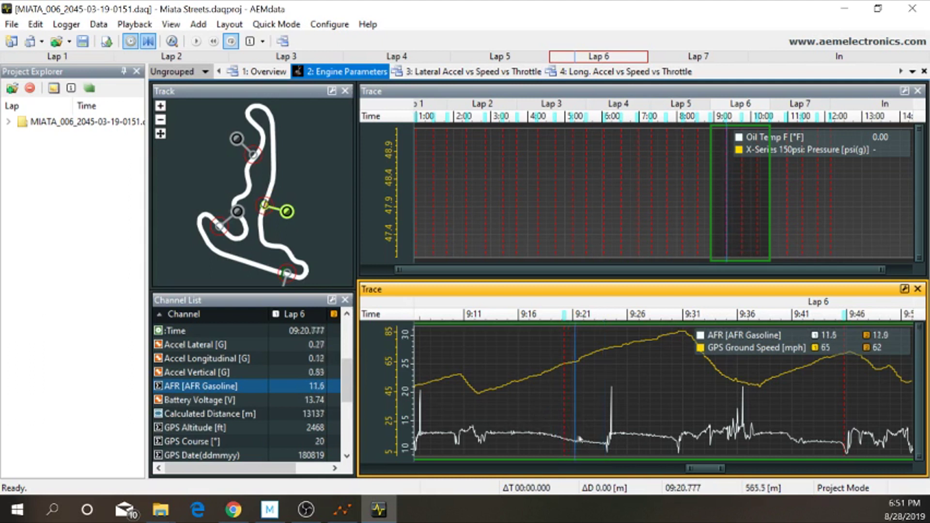
{"action": "left_click", "coordinate": [557, 435]}
{"action": "left_click", "coordinate": [555, 429]}
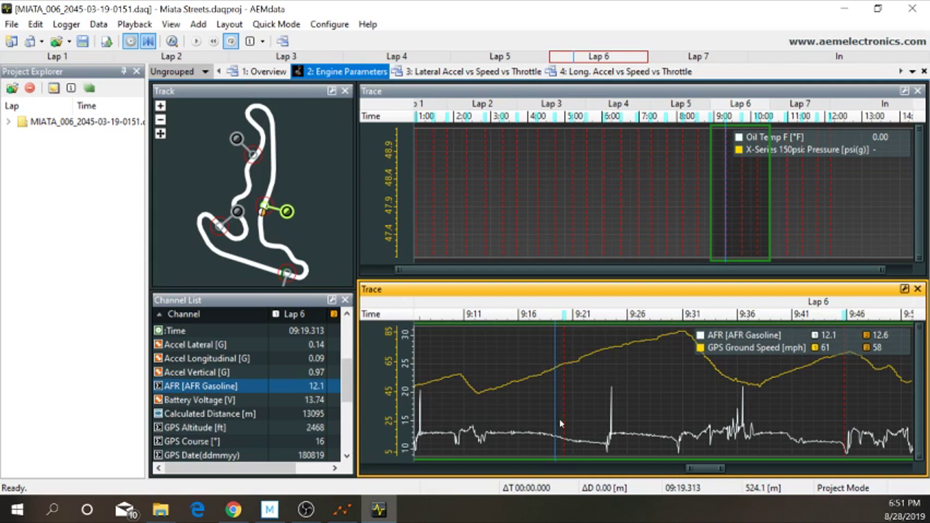
{"action": "left_click_drag", "start_coordinate": [561, 424], "coordinate": [598, 424]}
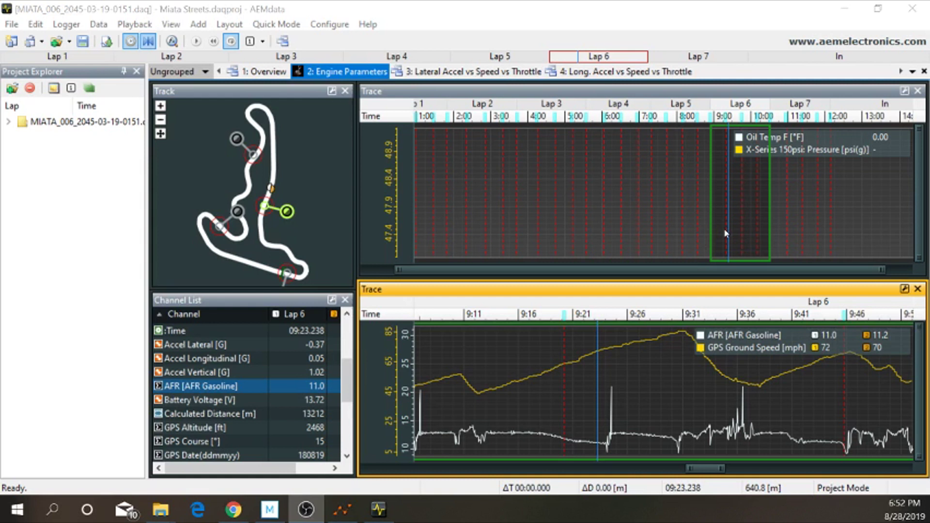
Jump the readings to 09:35.678 in the upper trace, where AFR is 14.9 at 52 mph
{"action": "left_click", "coordinate": [736, 236]}
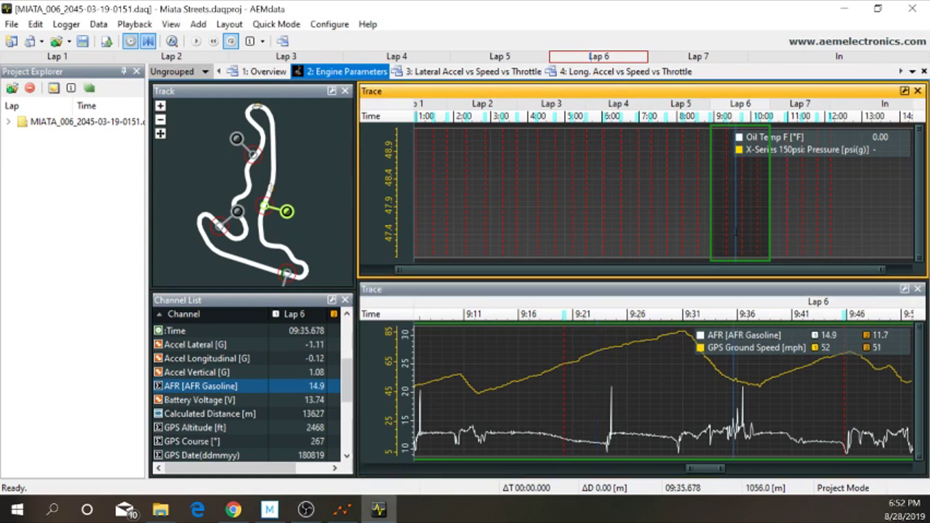